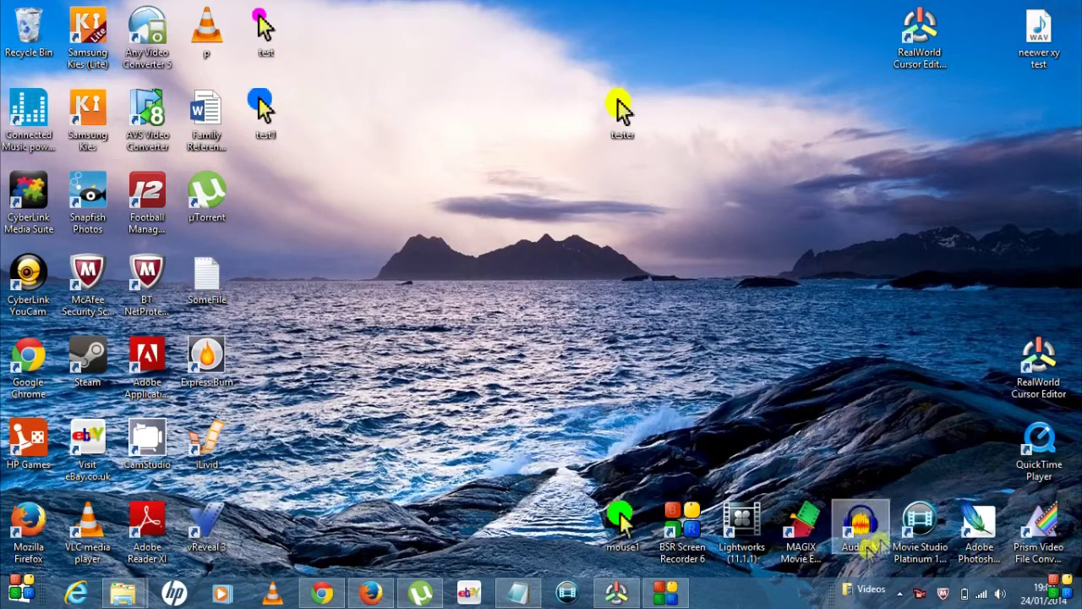
Step: Move the Audacity shortcut from the bottom icon row to the middle of the desktop
left_click_drag(860, 520, 761, 226)
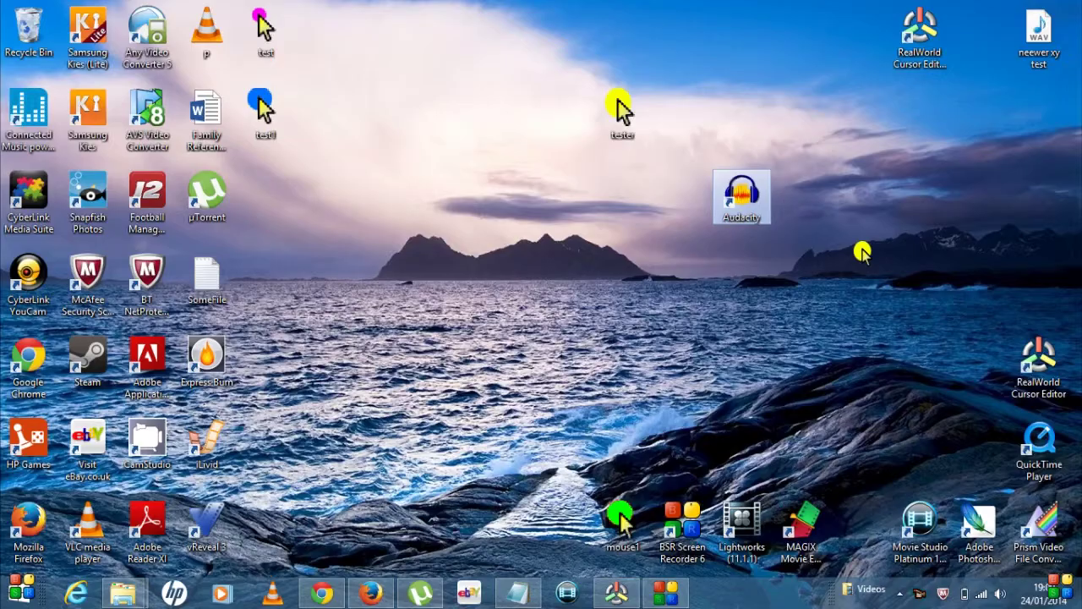
Step: View the Audacity 2.0.5 download page in Firefox, then minimize the browser
left_click(369, 592)
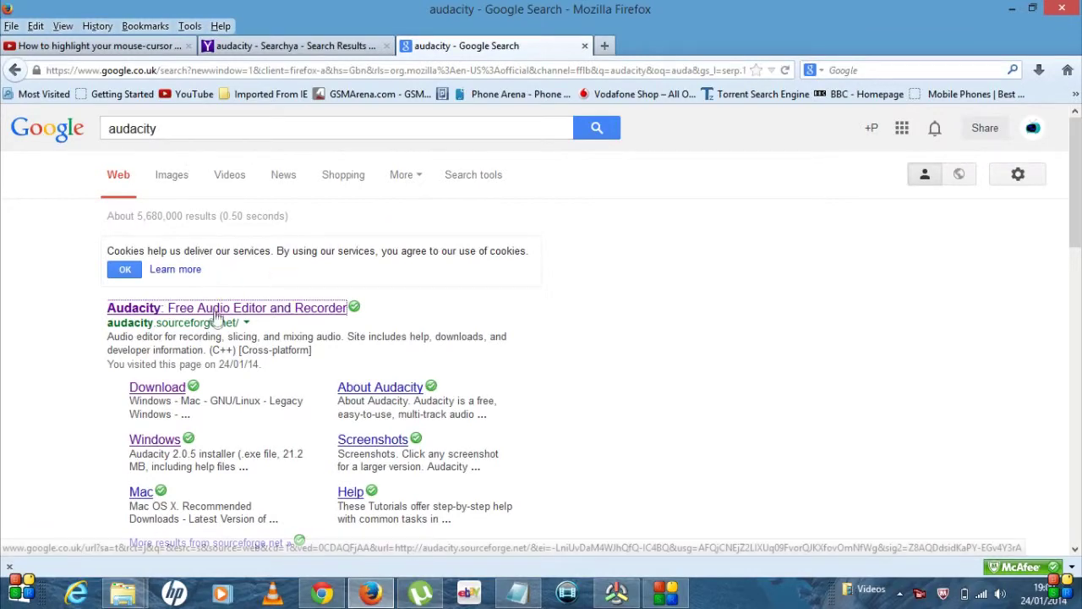
left_click(216, 312)
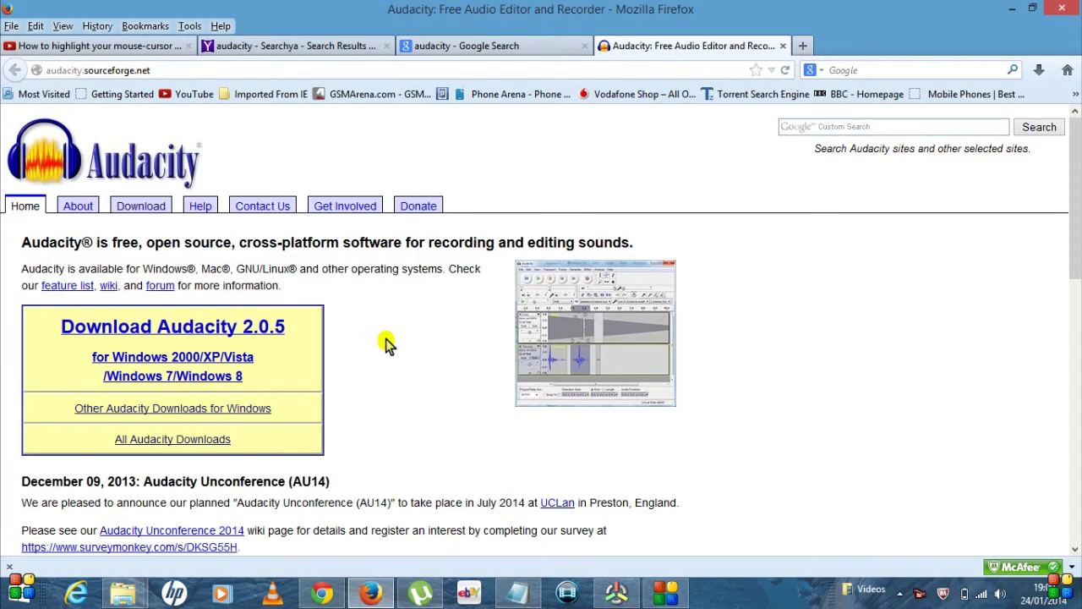
scroll(313, 343, "down", 3)
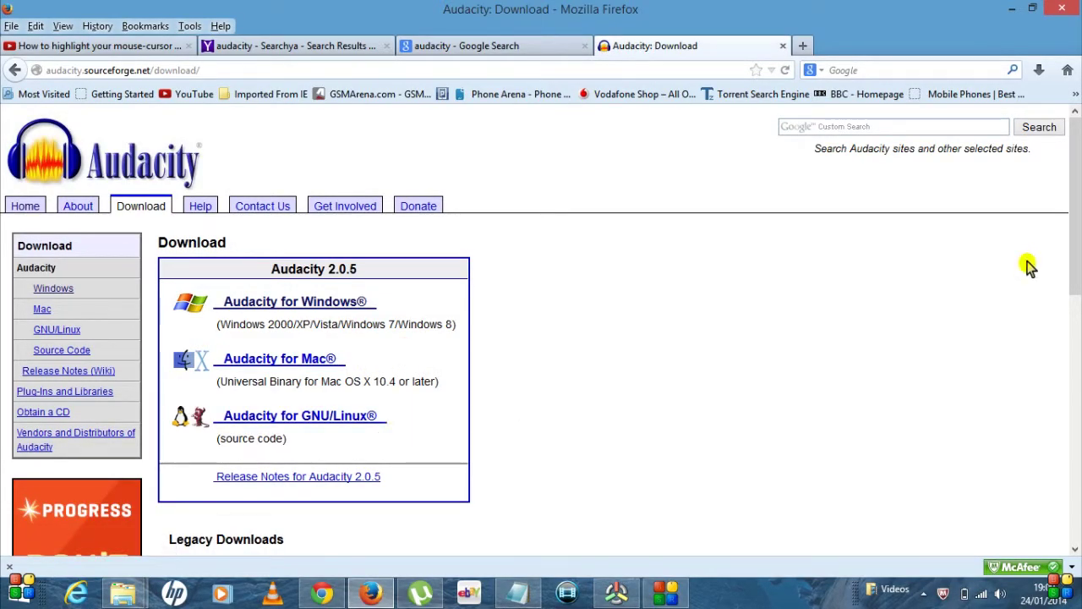
left_click(1017, 15)
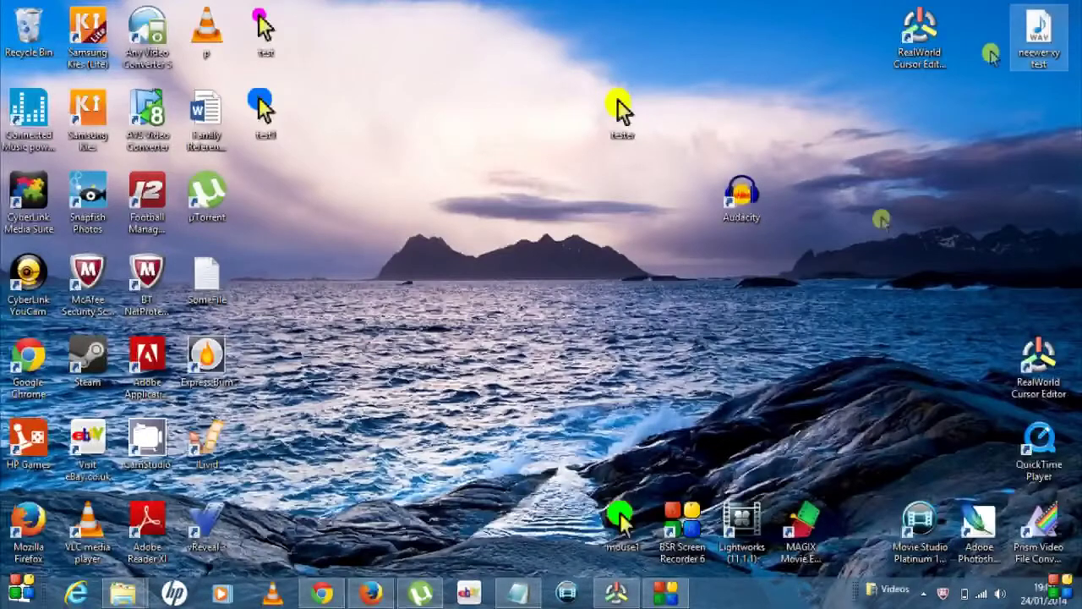
Step: Launch Audacity and import the 'neewer xy test' recording through File > Import > Audio
double_click(748, 203)
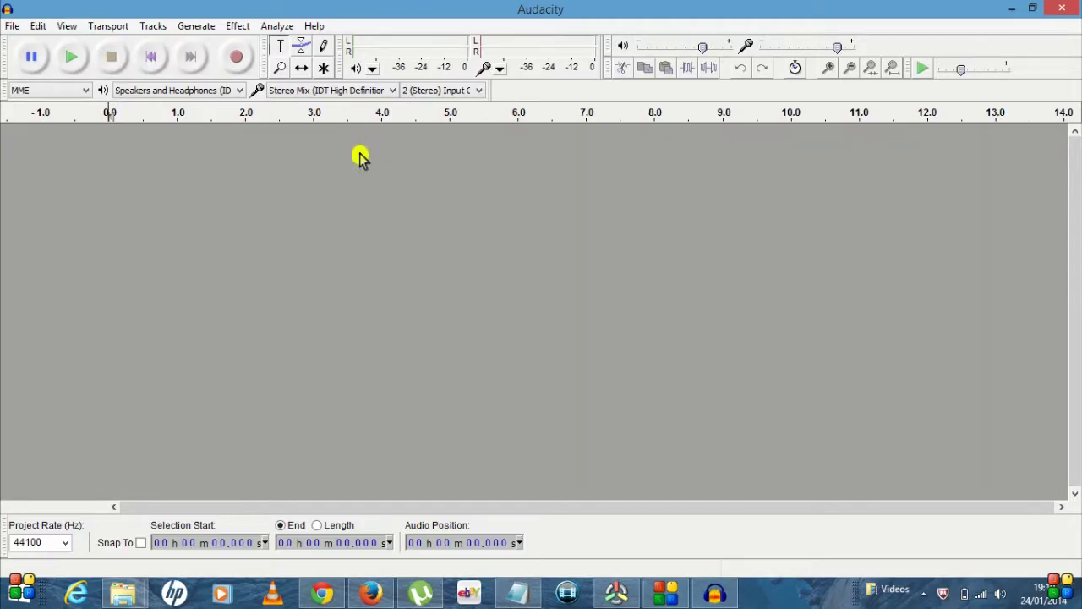
left_click(12, 26)
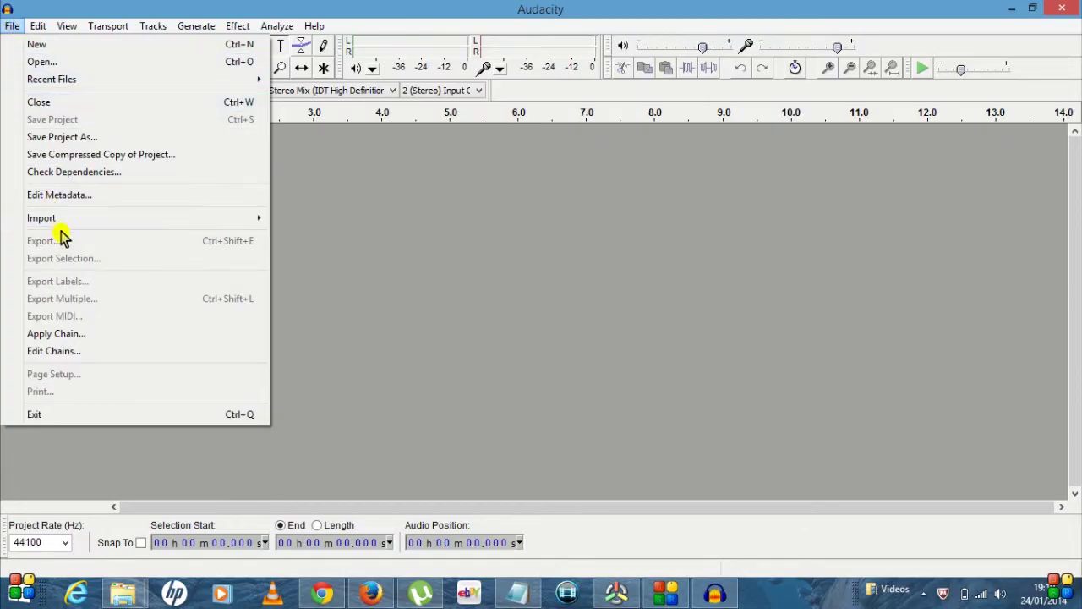
mouse_move(180, 223)
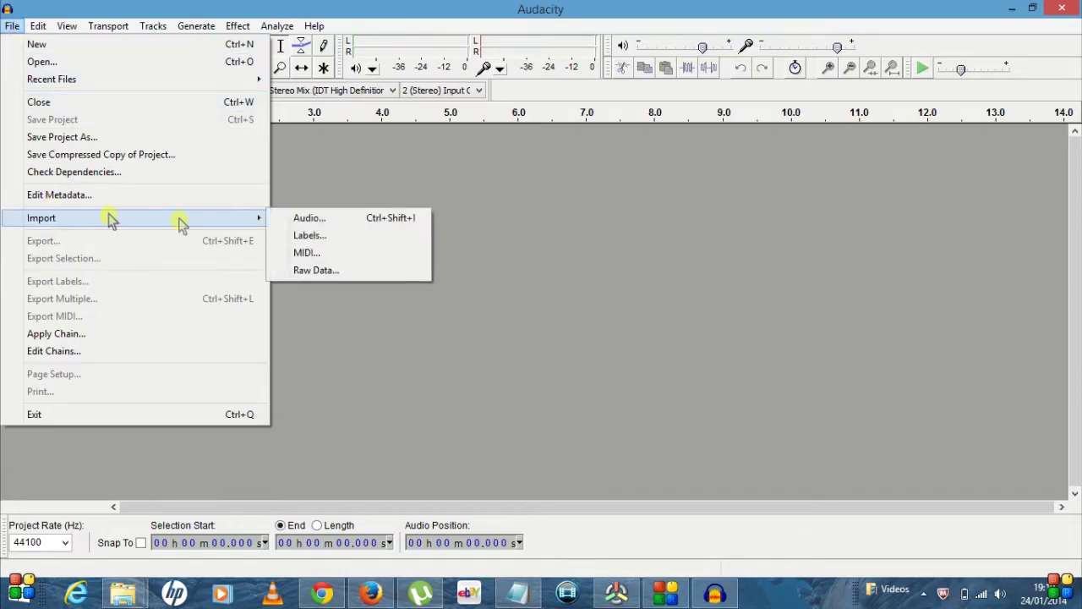
left_click(322, 220)
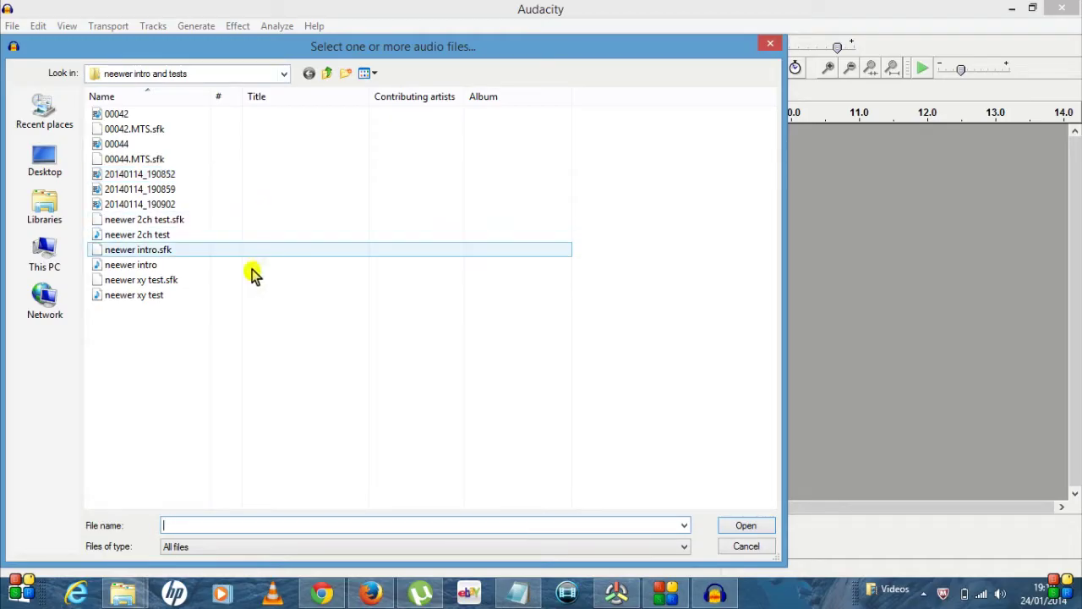
left_click(244, 304)
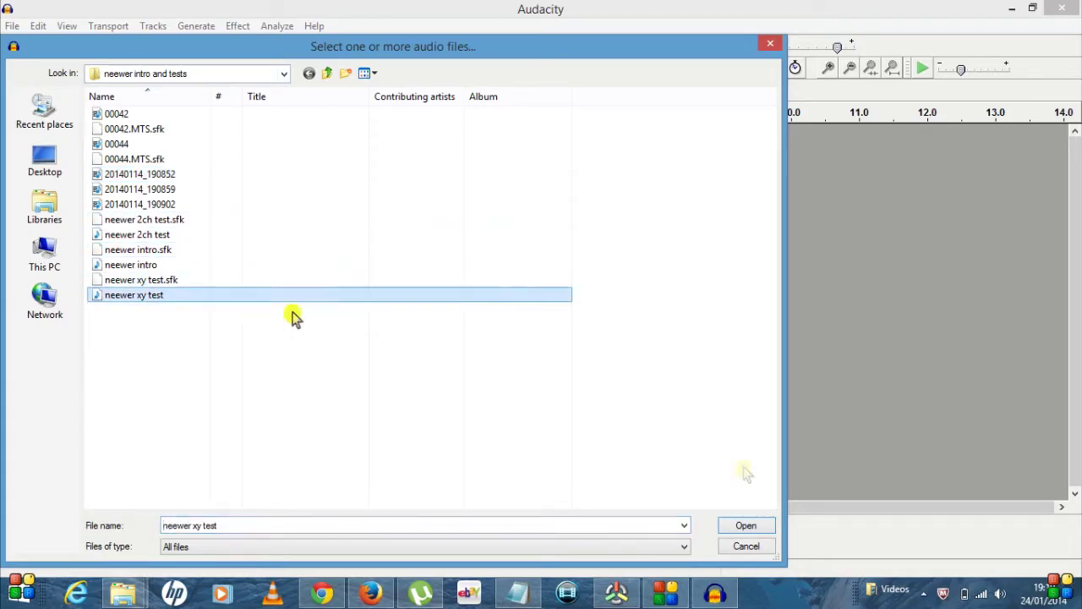
left_click(760, 528)
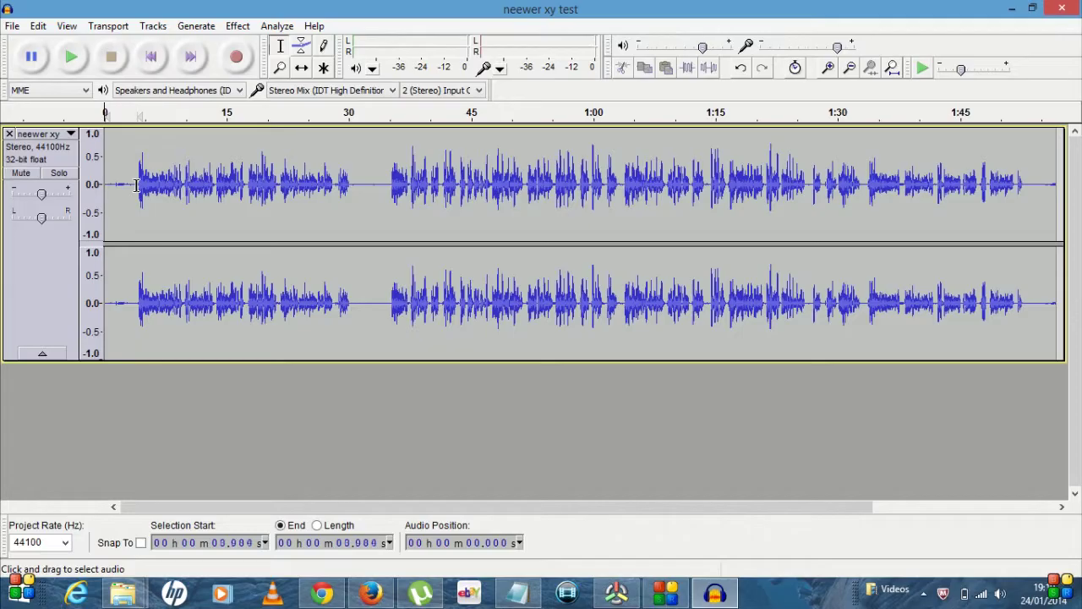
Step: Select the quiet lead-in from 0 to about 3.984 seconds in the waveform
left_click_drag(136, 185, 78, 184)
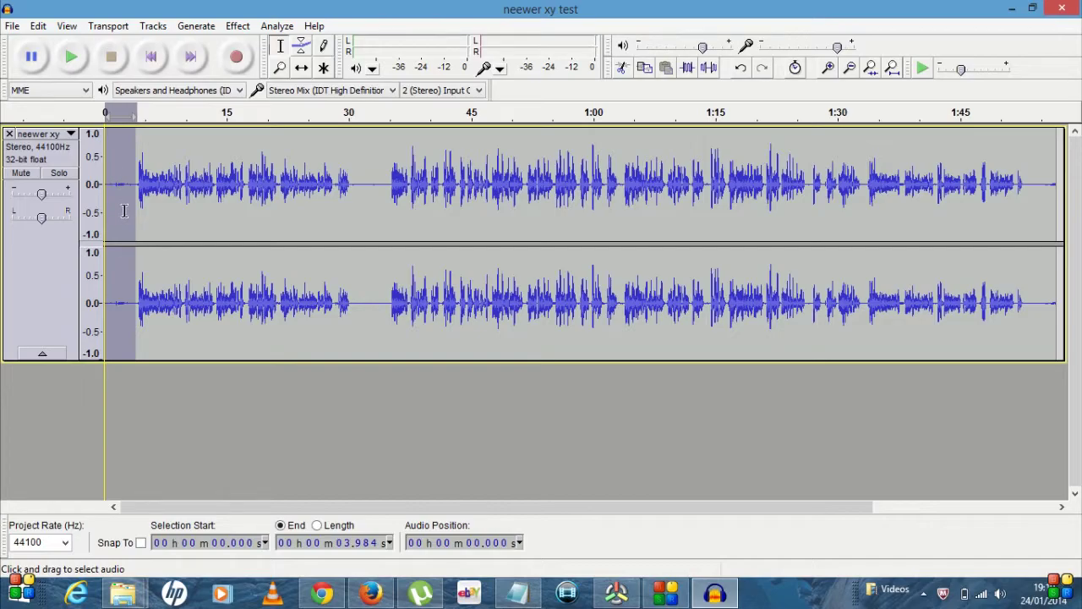
Step: Get a noise profile from the selected lead-in using the Noise Removal effect
left_click(236, 28)
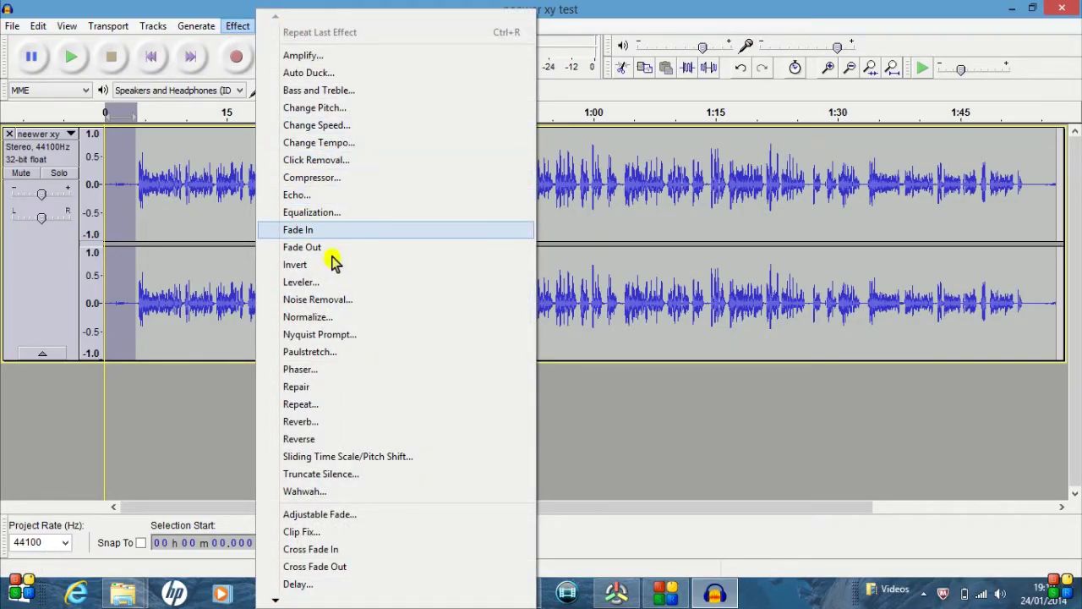
left_click(343, 301)
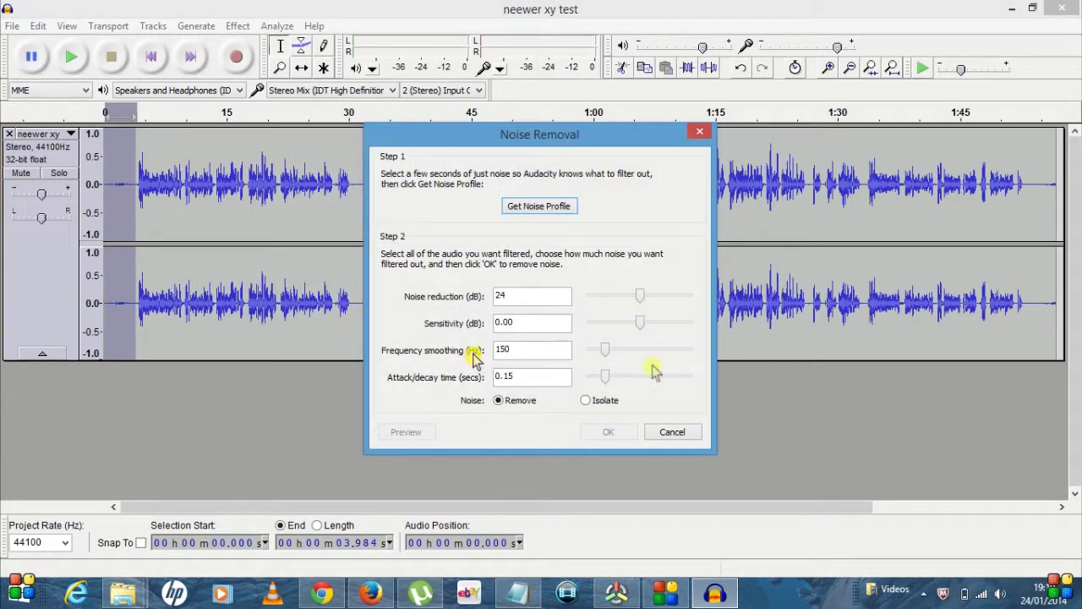
left_click(541, 206)
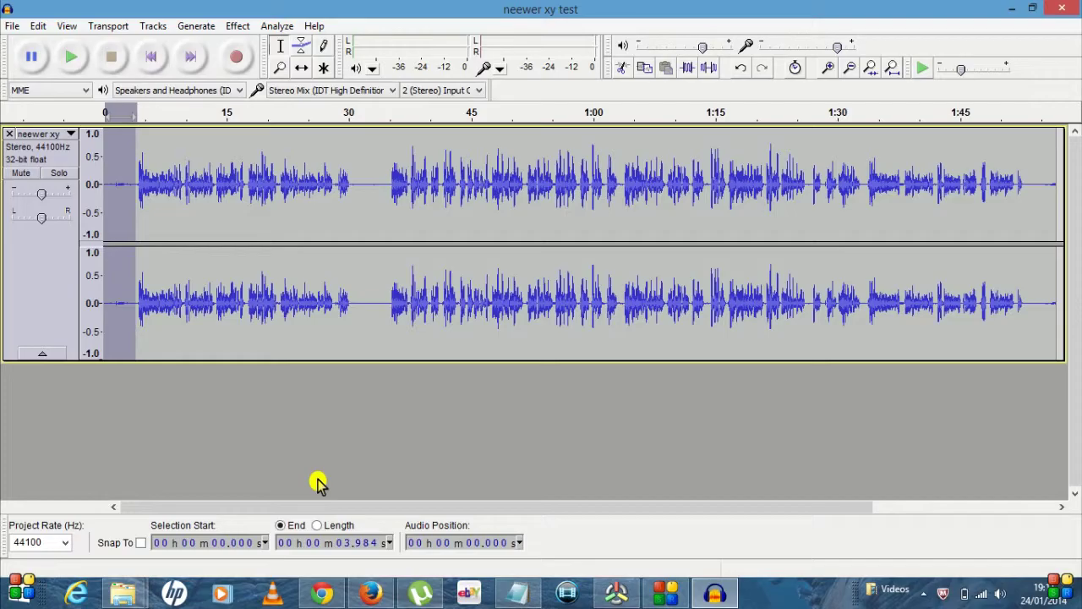
Step: Select the entire recording and apply Noise Removal at 24 dB reduction
key("ctrl+a")
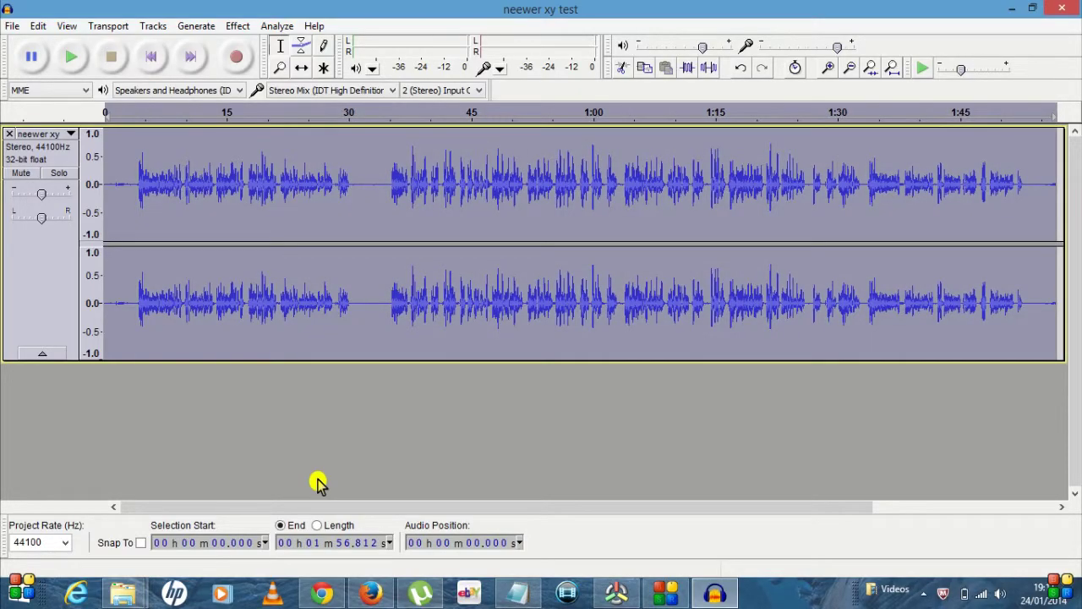
left_click(238, 26)
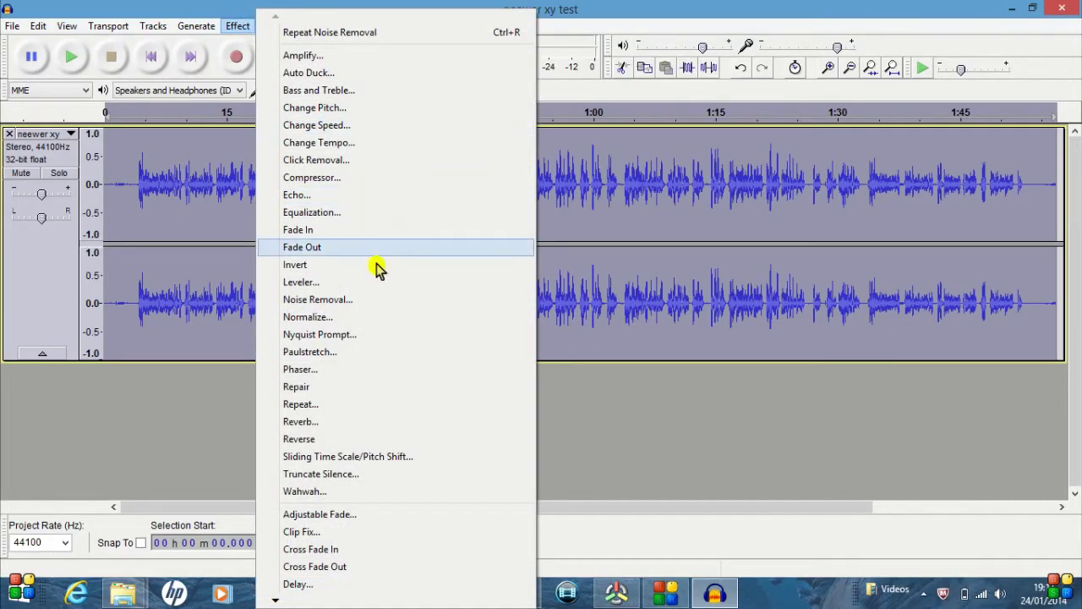
left_click(370, 302)
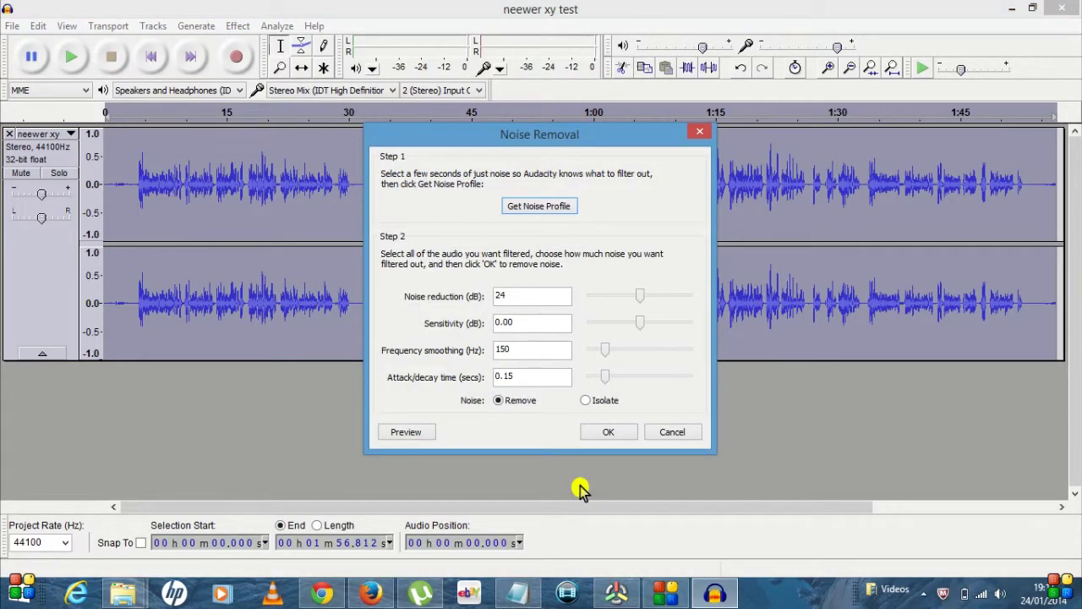
left_click(615, 434)
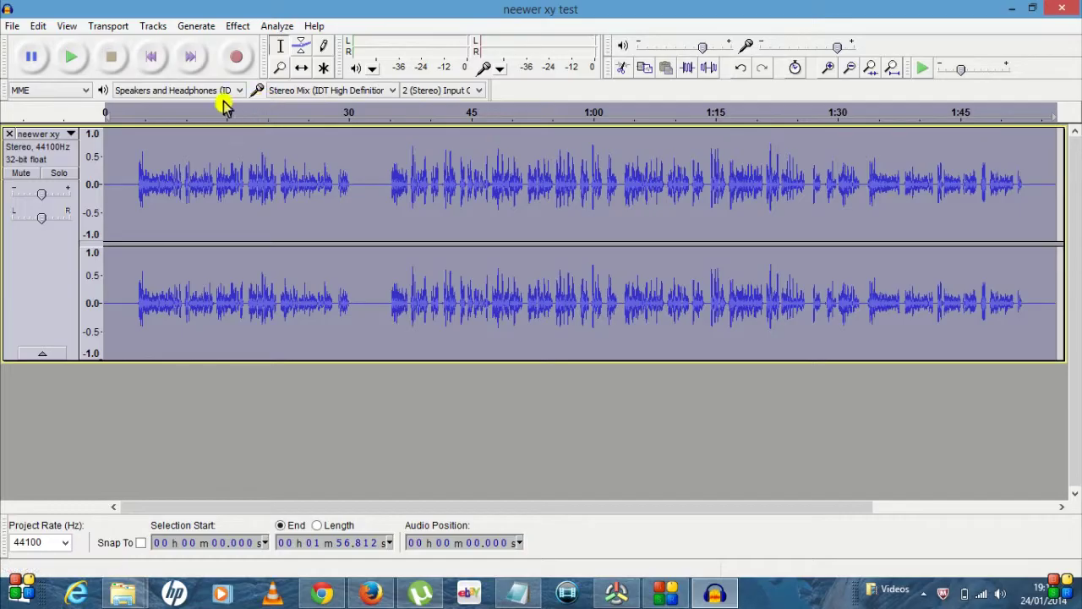
Step: Apply Normalize with DC offset removal and a -1.0 dB maximum amplitude
left_click(241, 27)
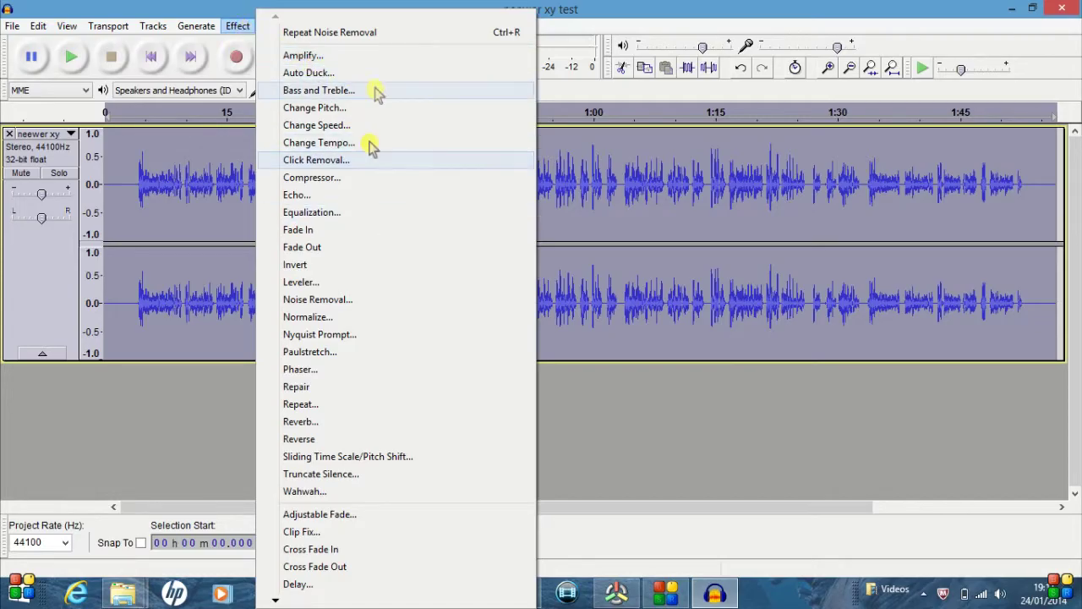
left_click(380, 326)
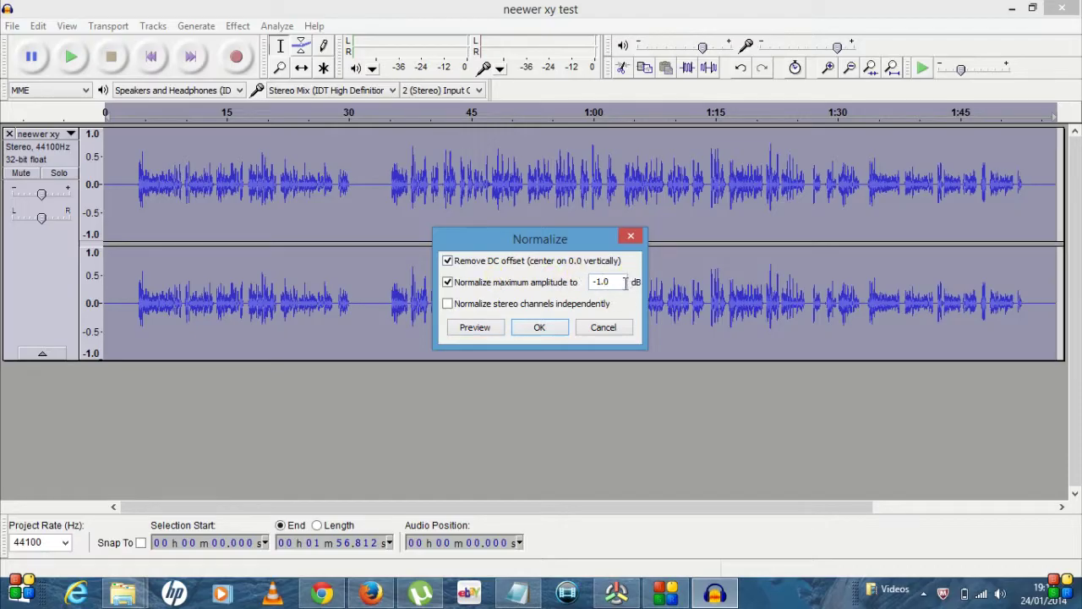
left_click(542, 328)
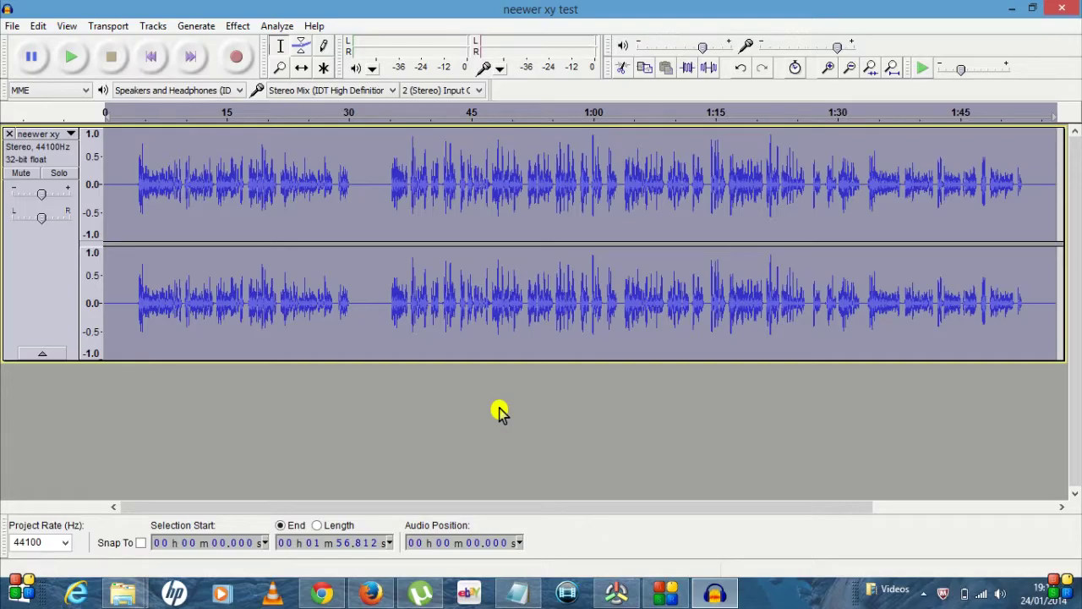
Step: Apply the Compressor with -18 dB threshold, -40 dB noise floor and 2:1 ratio
left_click(237, 26)
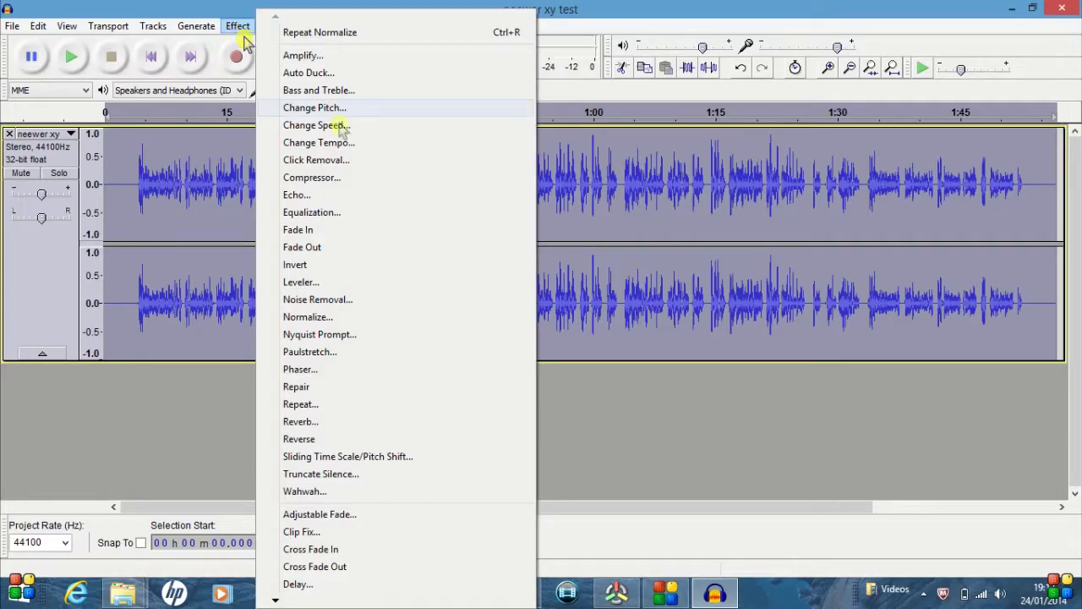
left_click(343, 178)
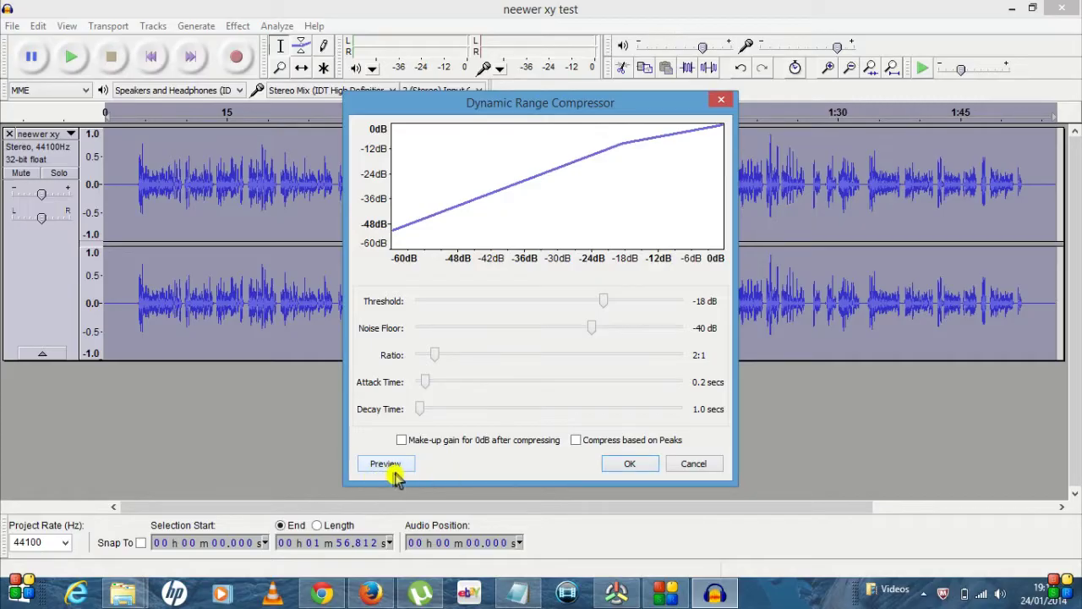
left_click(630, 465)
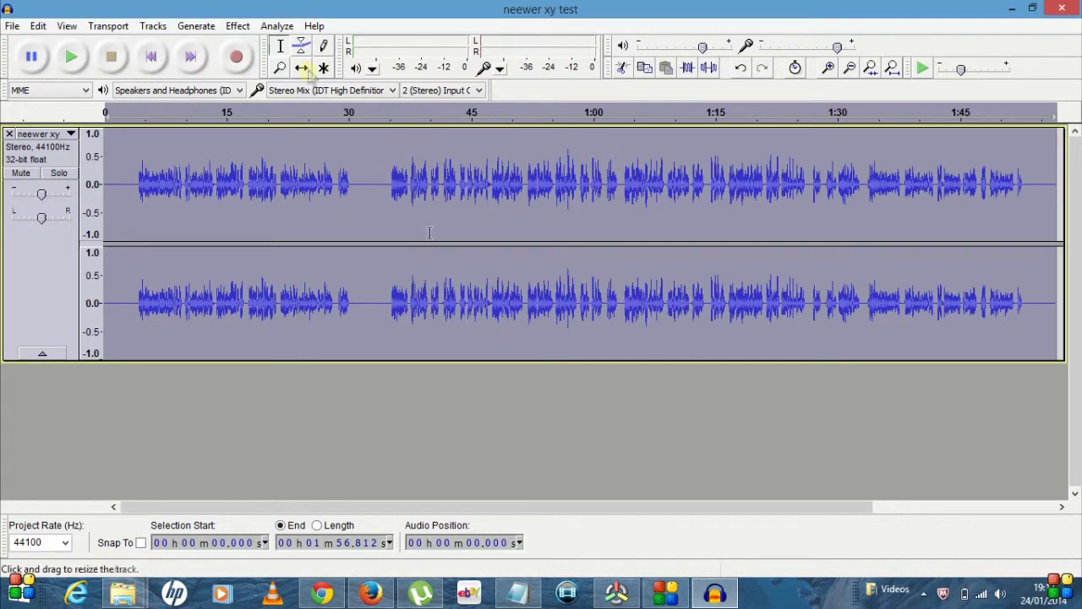
Step: Apply the Bass Boost curve in Equalization, lifting frequencies below 100 Hz by about 9 dB
left_click(237, 26)
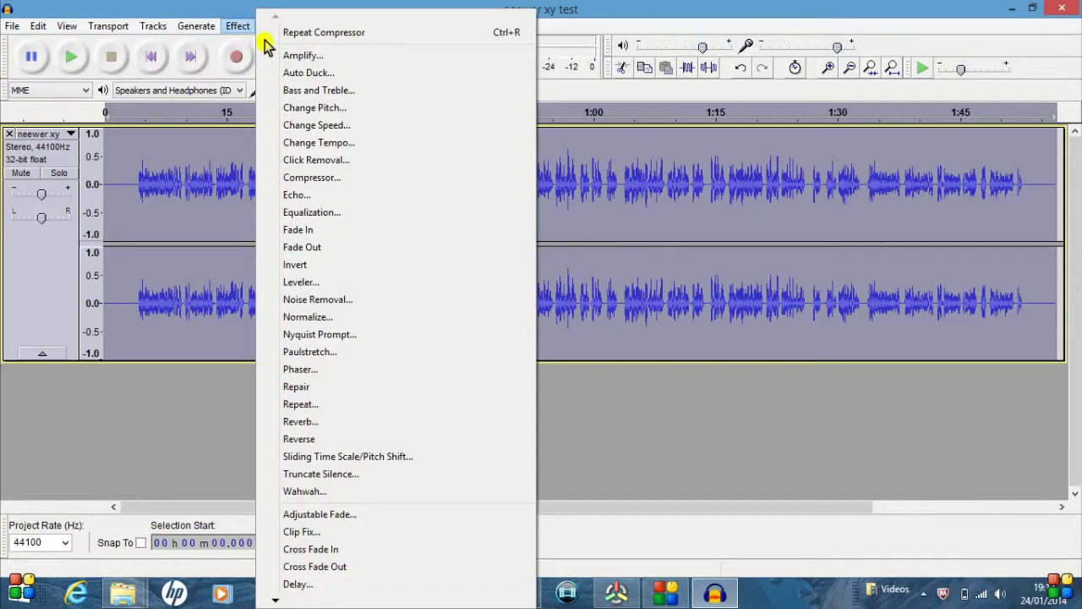
left_click(375, 216)
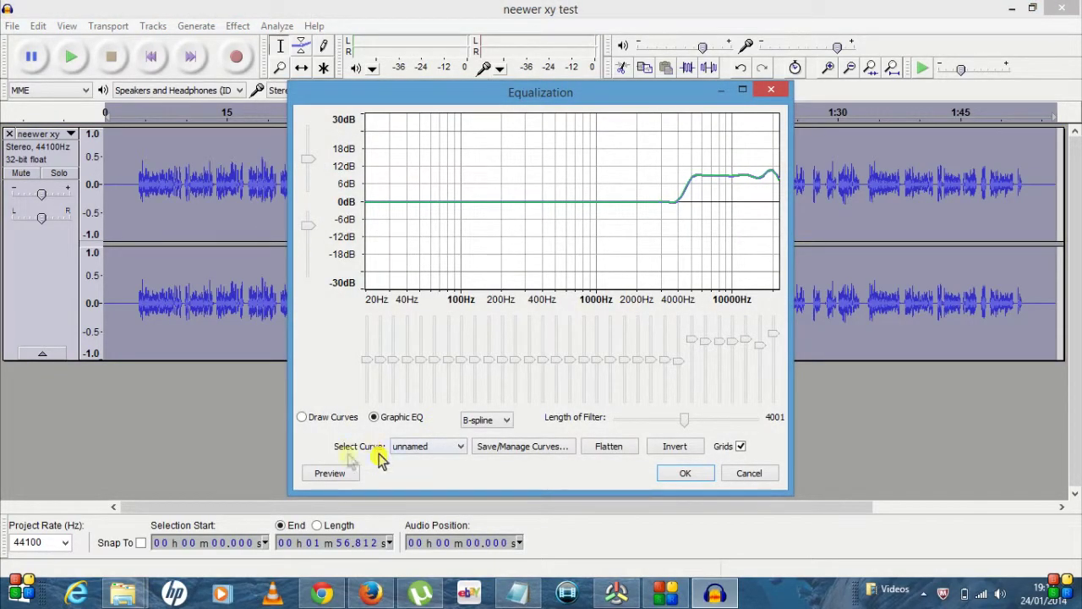
left_click(461, 448)
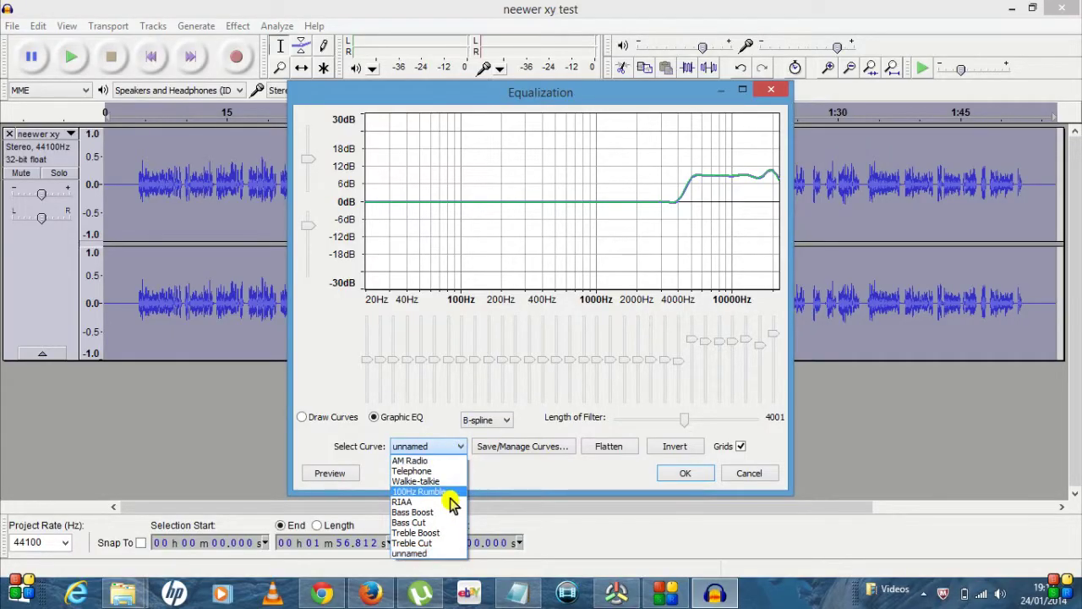
left_click(449, 514)
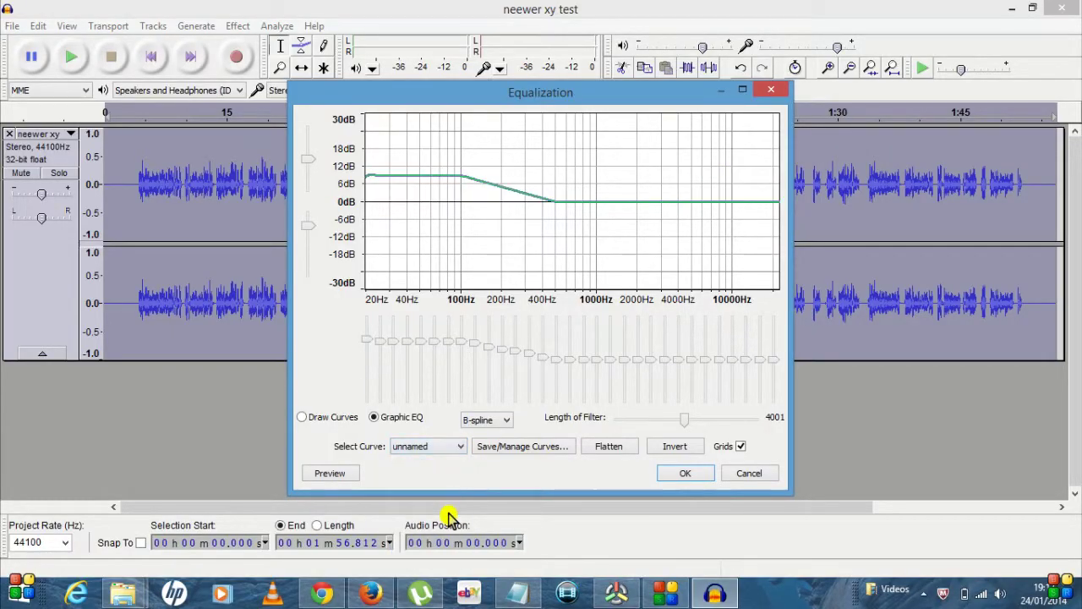
left_click(680, 475)
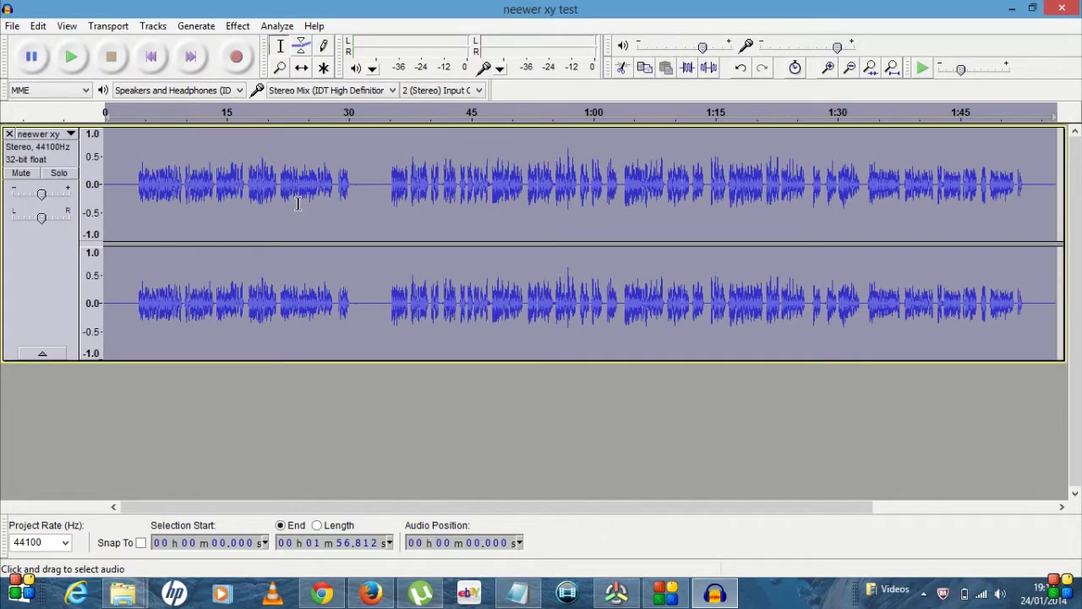
Step: Apply the Treble Boost curve in Equalization, lifting frequencies above 4000 Hz by about 9 dB
left_click(247, 27)
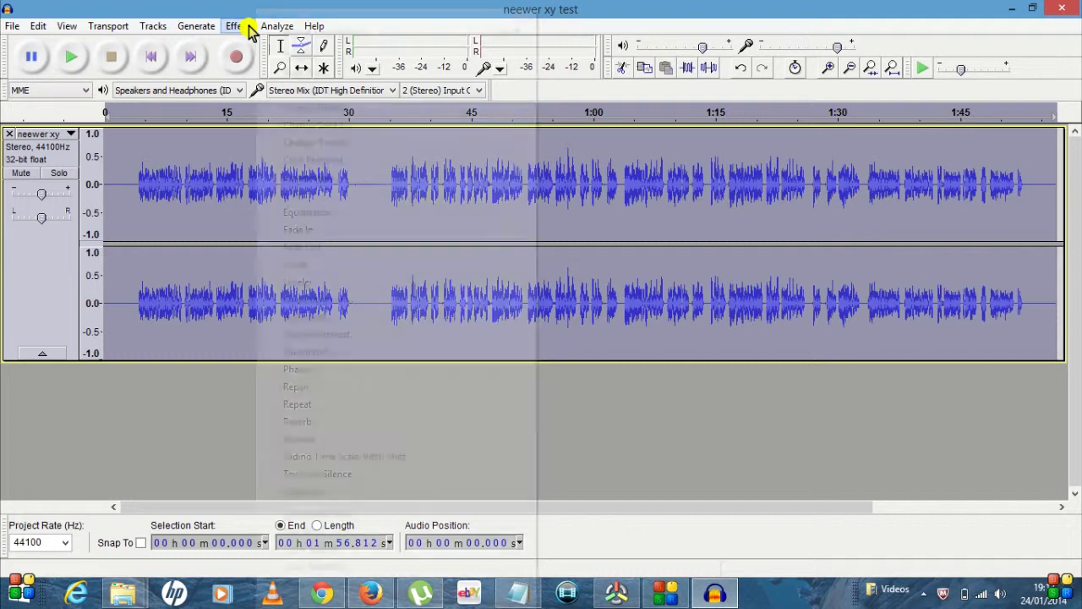
left_click(358, 213)
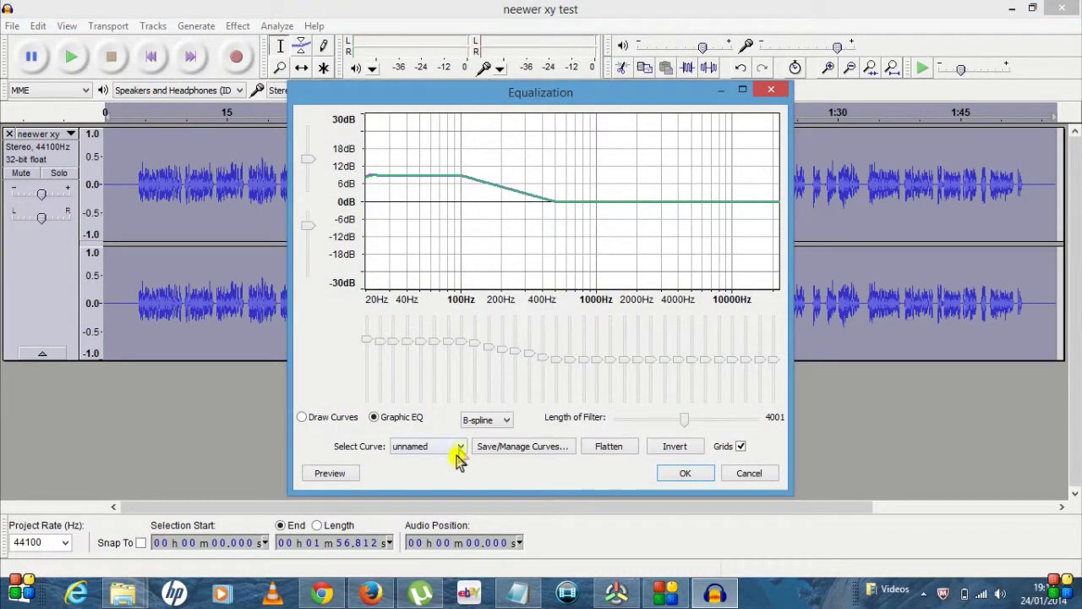
left_click(464, 453)
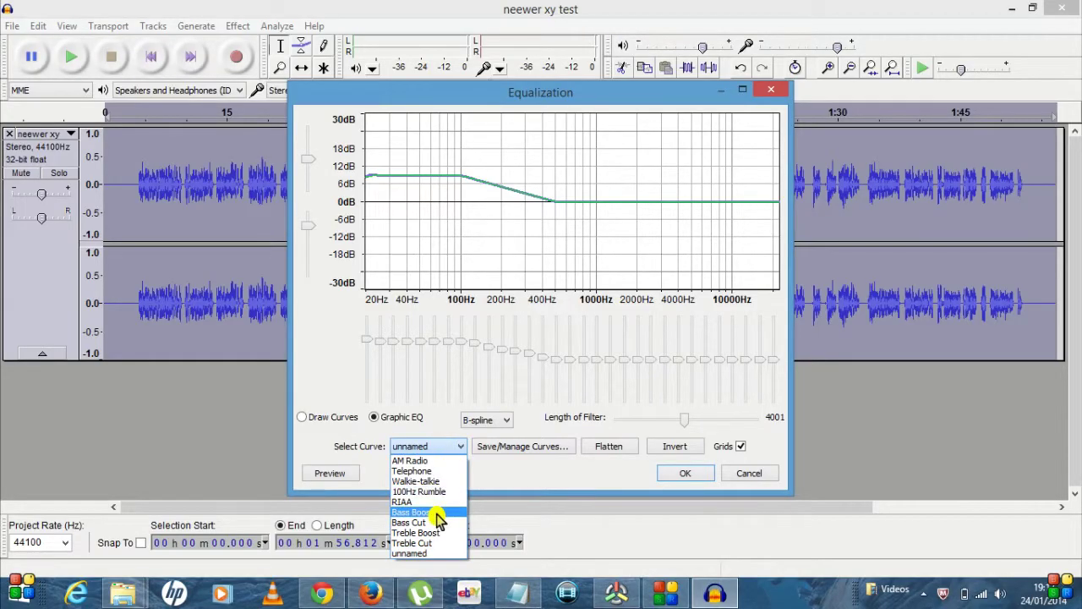
left_click(438, 532)
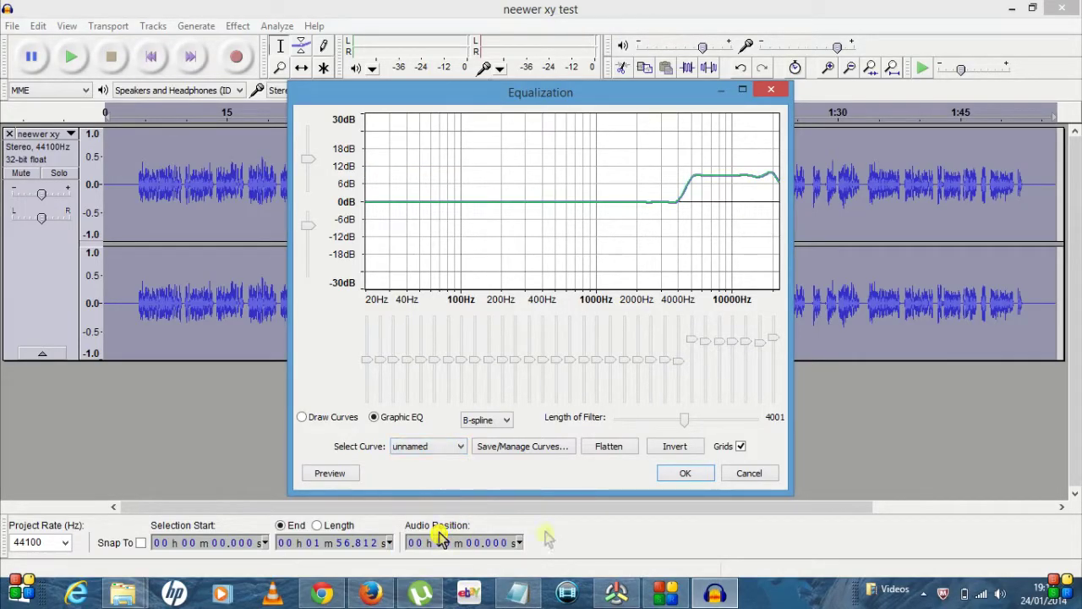
left_click(693, 475)
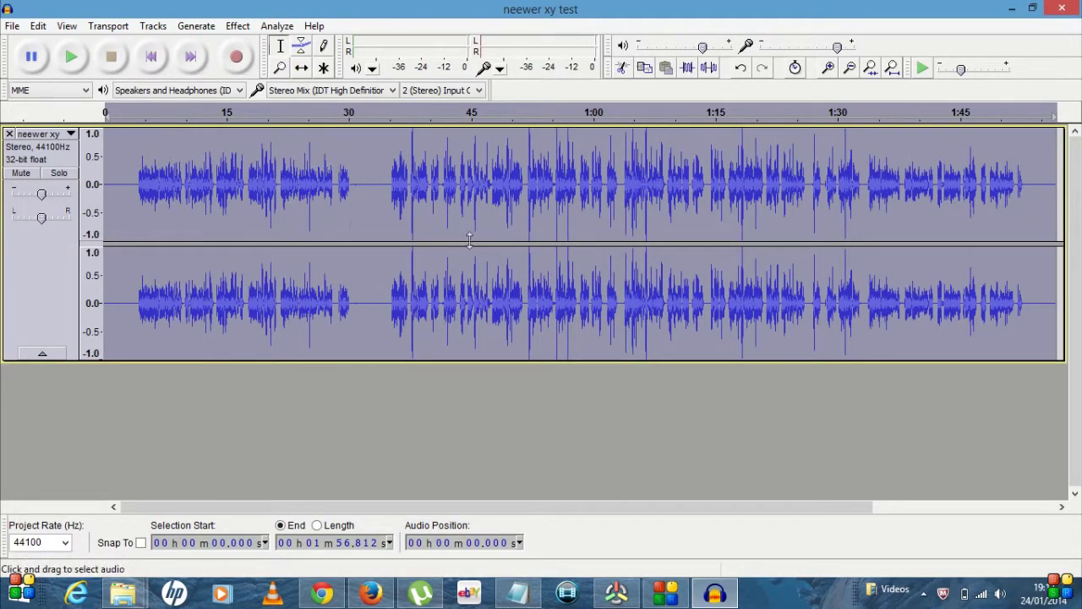
Step: Apply Hard Limiter with a -4 dB limit and wet level 1.0 to the recording
left_click(237, 26)
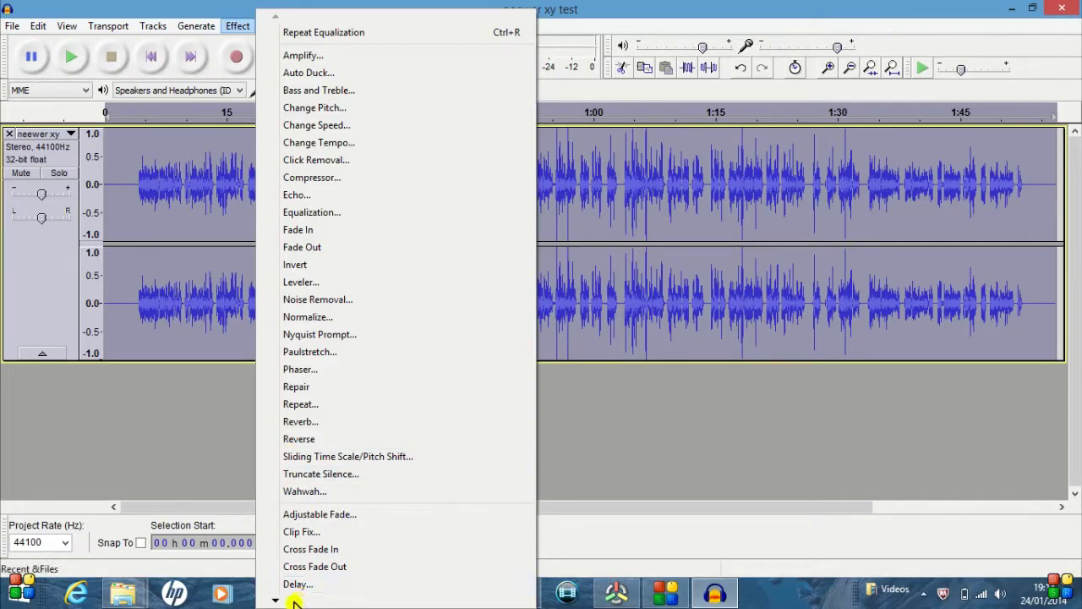
mouse_move(276, 603)
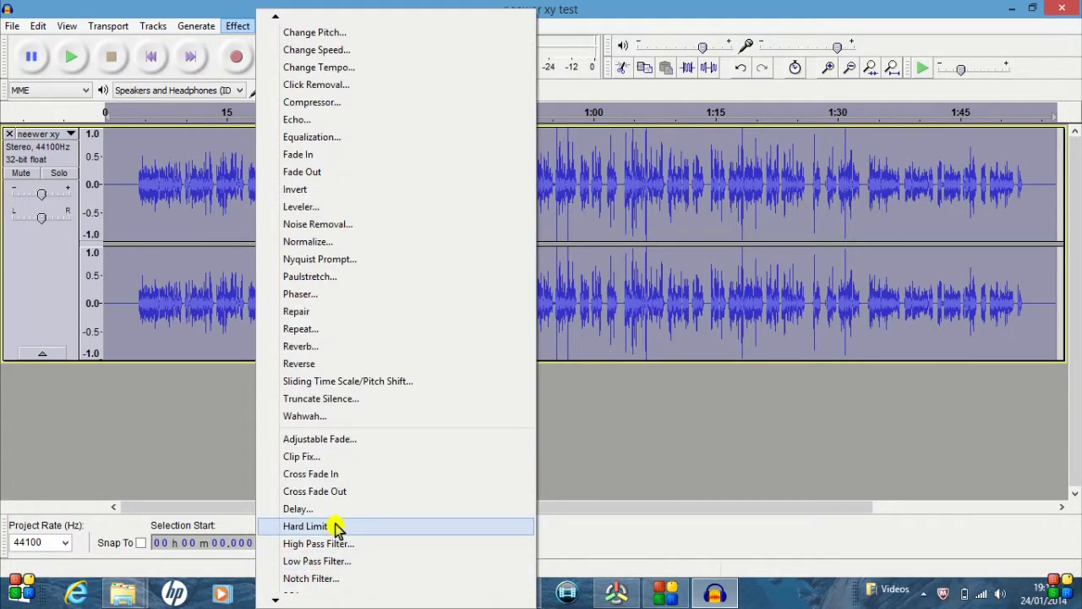
left_click(306, 526)
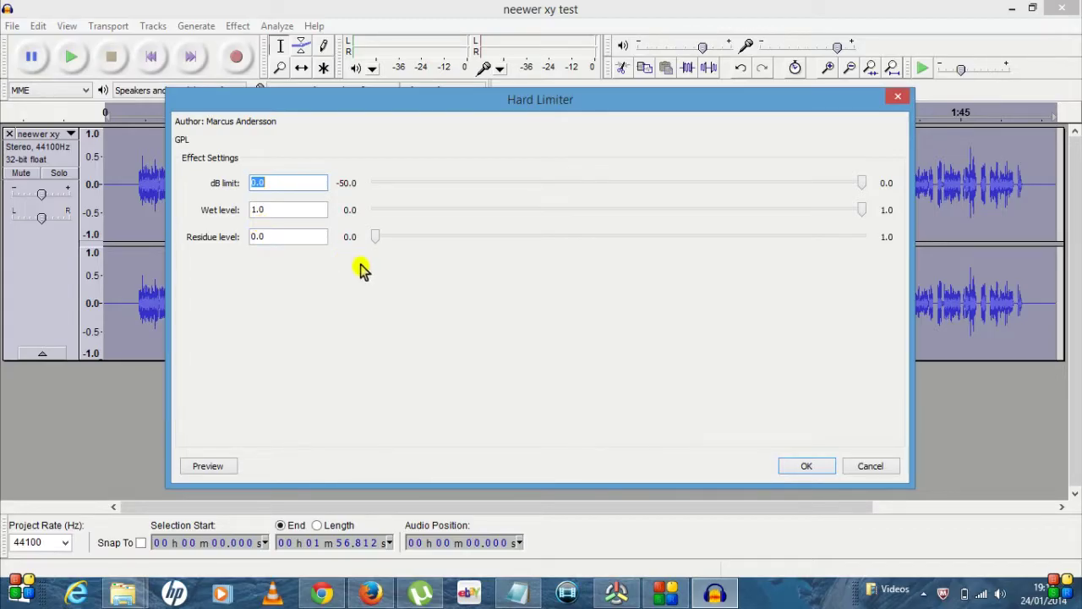
type("-4")
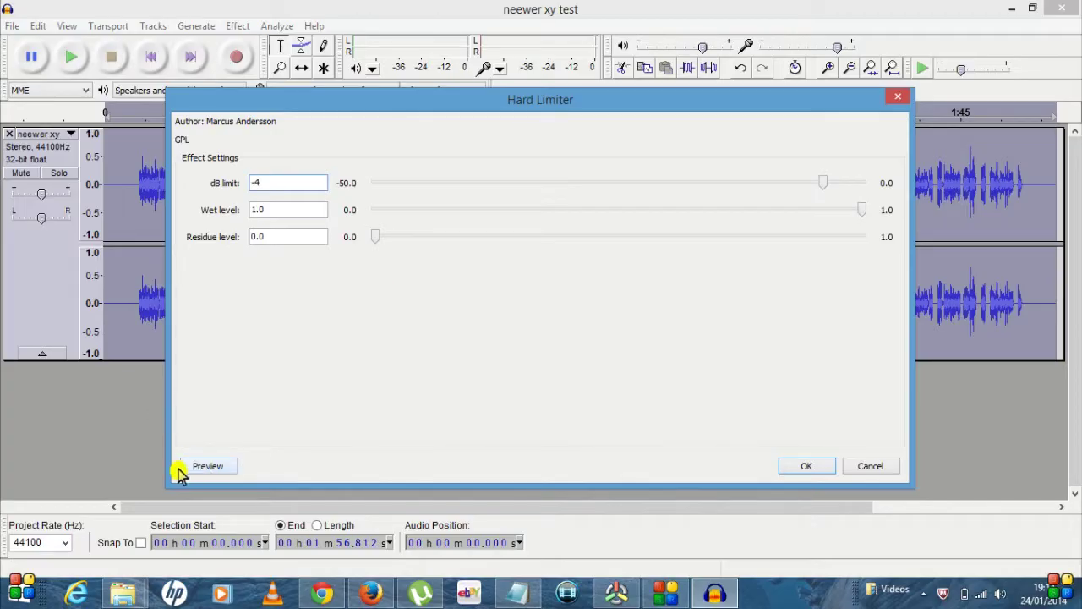
left_click(806, 466)
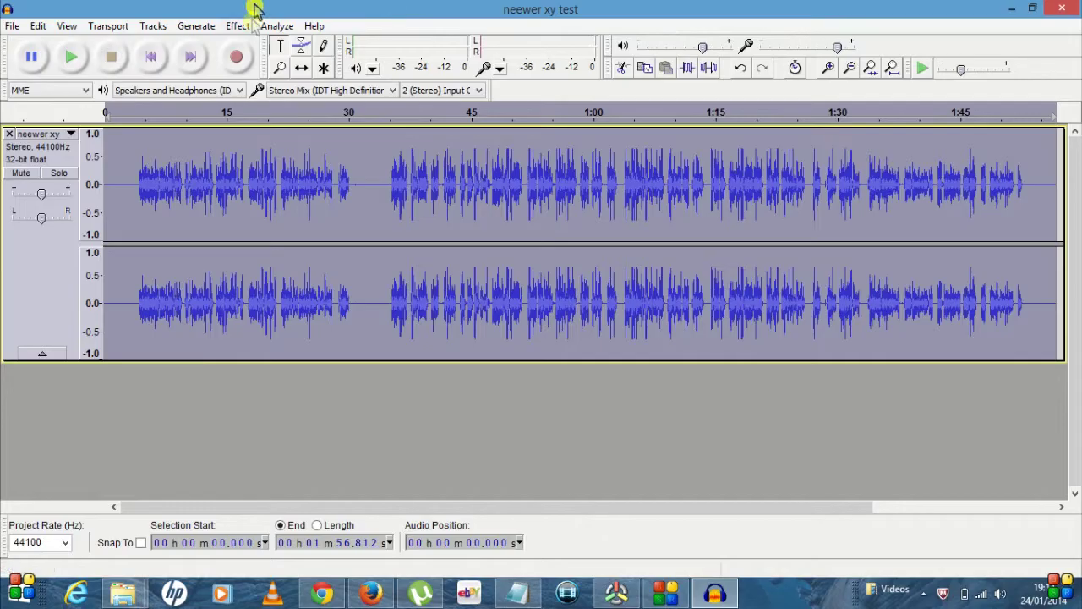
Step: Normalize the recording to a -1.0 dB peak with DC offset removal enabled
left_click(237, 26)
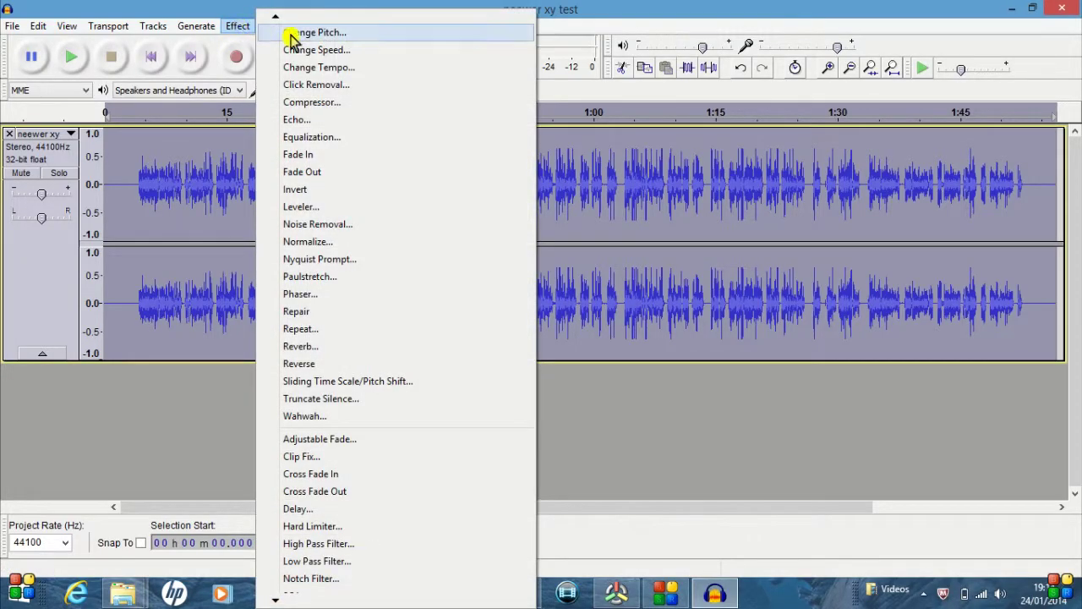
left_click(336, 242)
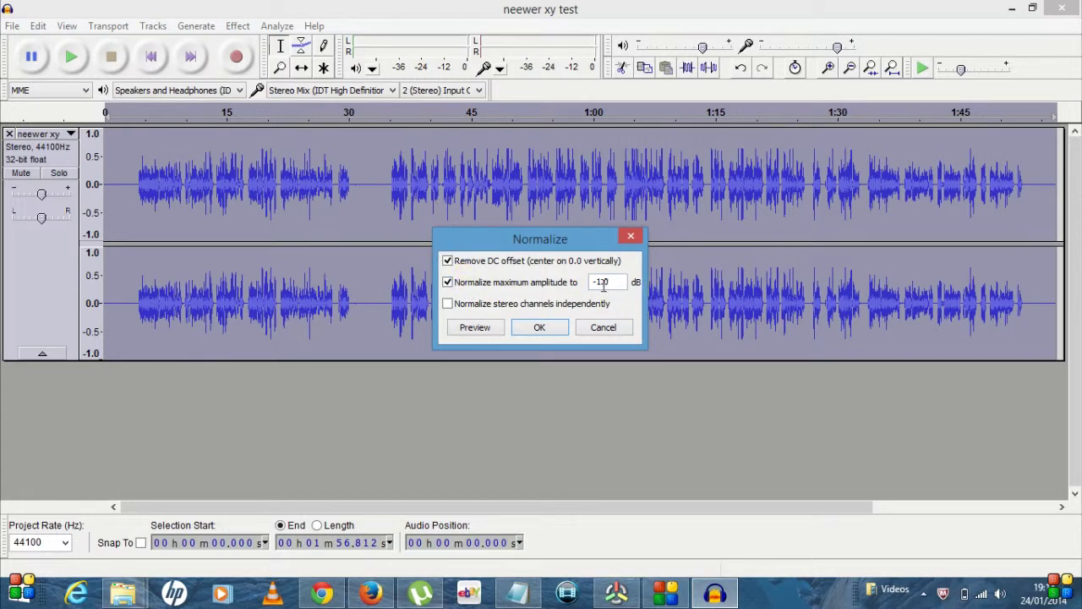
left_click(544, 328)
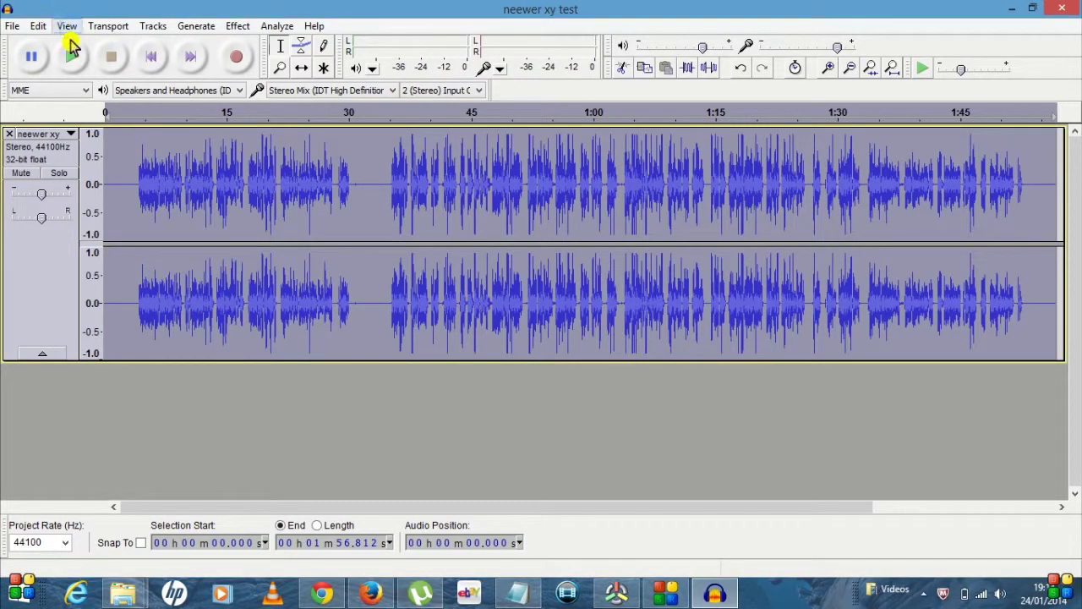
left_click(74, 61)
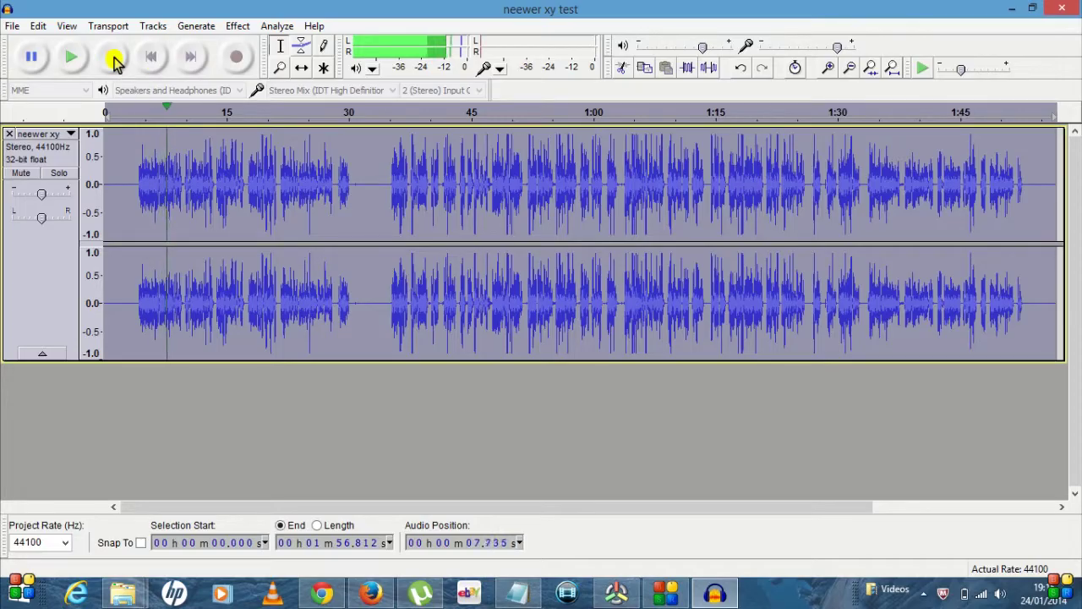
left_click(113, 57)
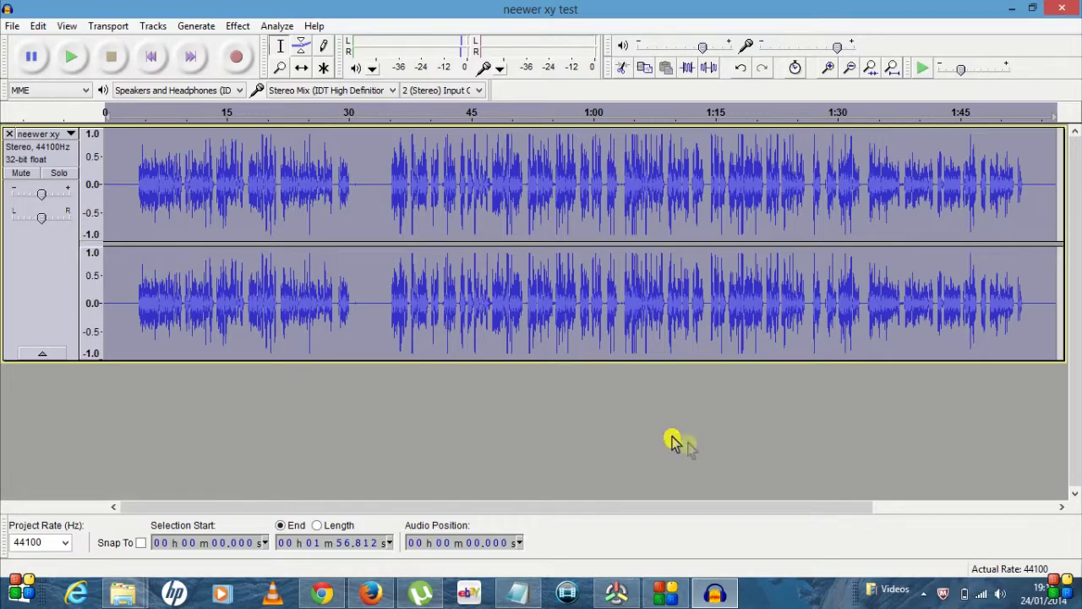
mouse_move(1035, 136)
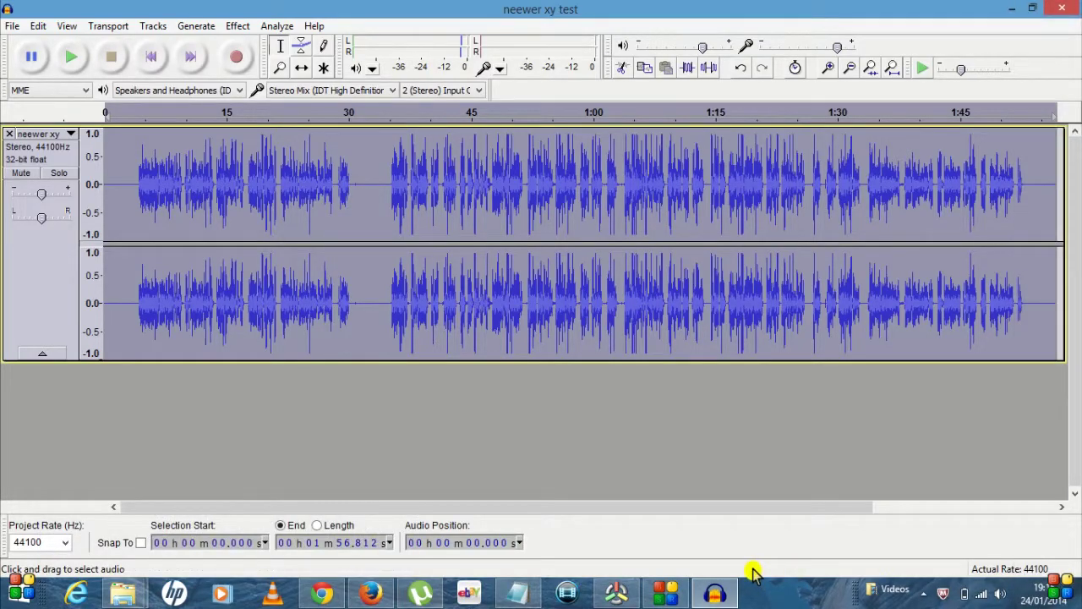